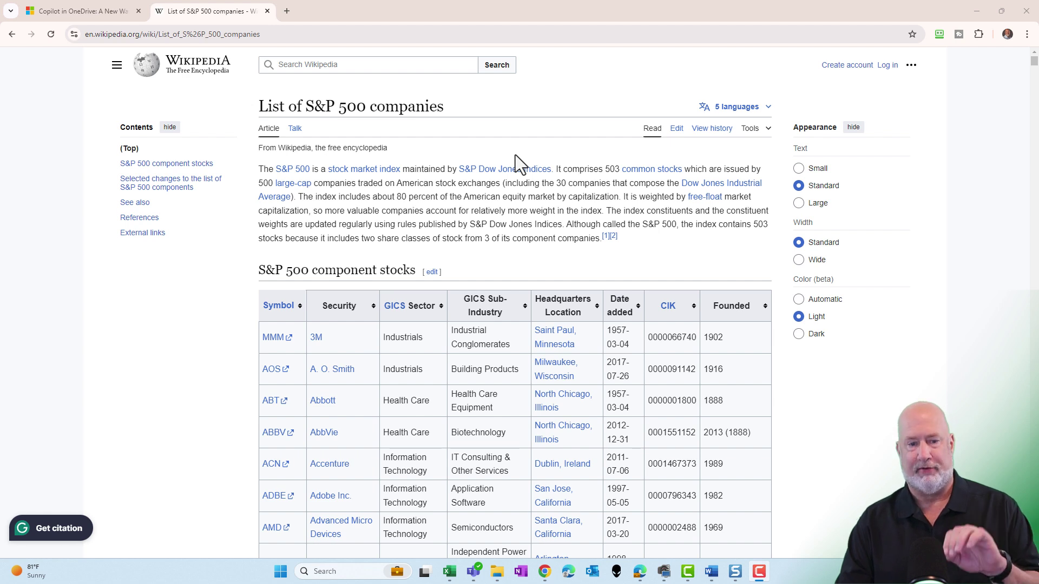
- Copy the Wikipedia S&P 500 list address from Chrome and switch to blank Excel Book1
{"action": "left_click", "coordinate": [233, 34]}
{"action": "double_click", "coordinate": [233, 34]}
{"action": "right_click", "coordinate": [255, 37]}
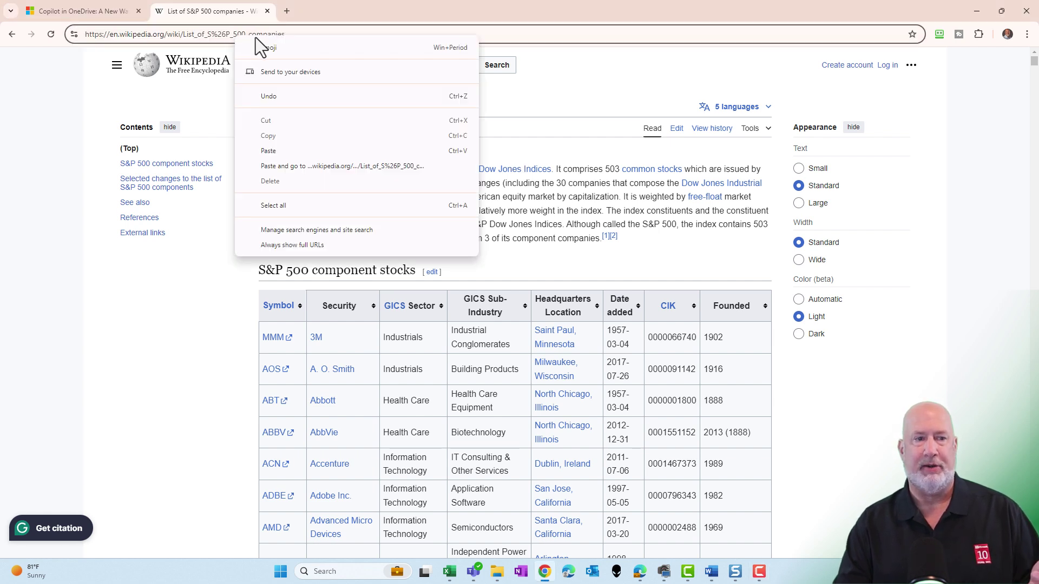
{"action": "key", "text": "Escape"}
{"action": "right_click", "coordinate": [234, 38]}
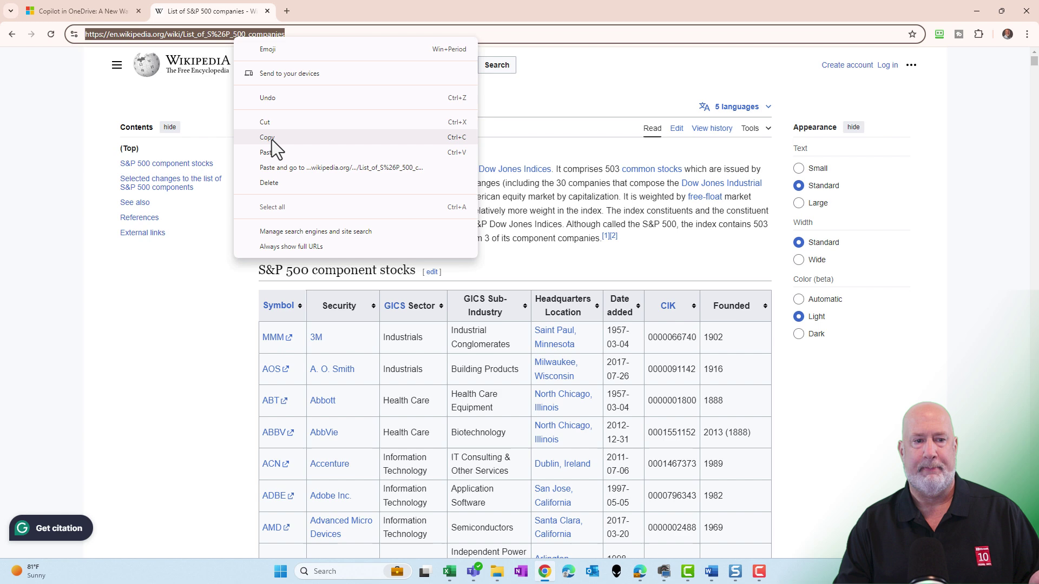
{"action": "left_click", "coordinate": [272, 139]}
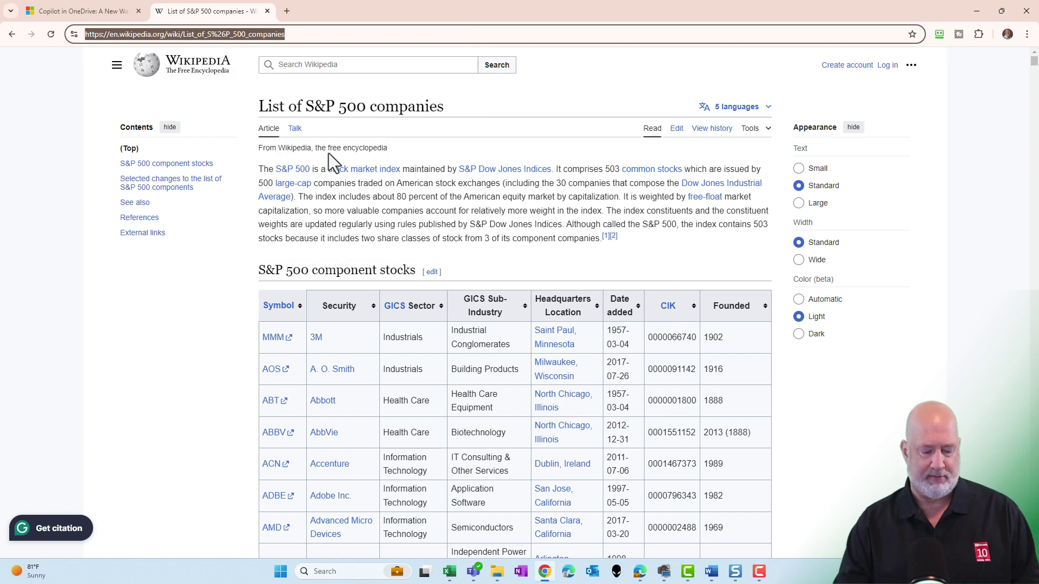
{"action": "key", "text": "alt+Tab"}
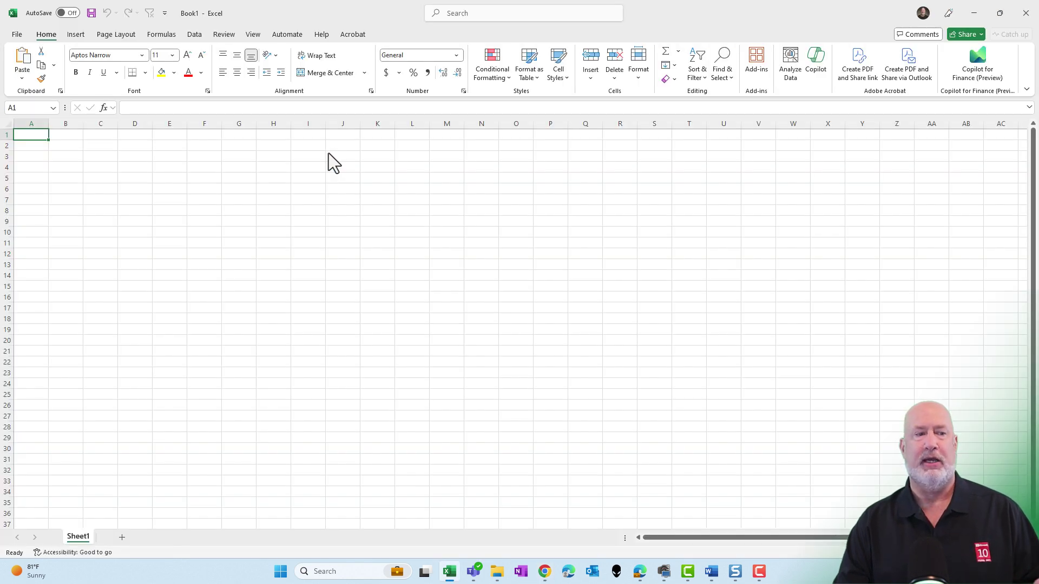
- Submit a Data > From Web import using the pasted Wikipedia S&P 500 list URL
{"action": "left_click", "coordinate": [195, 34]}
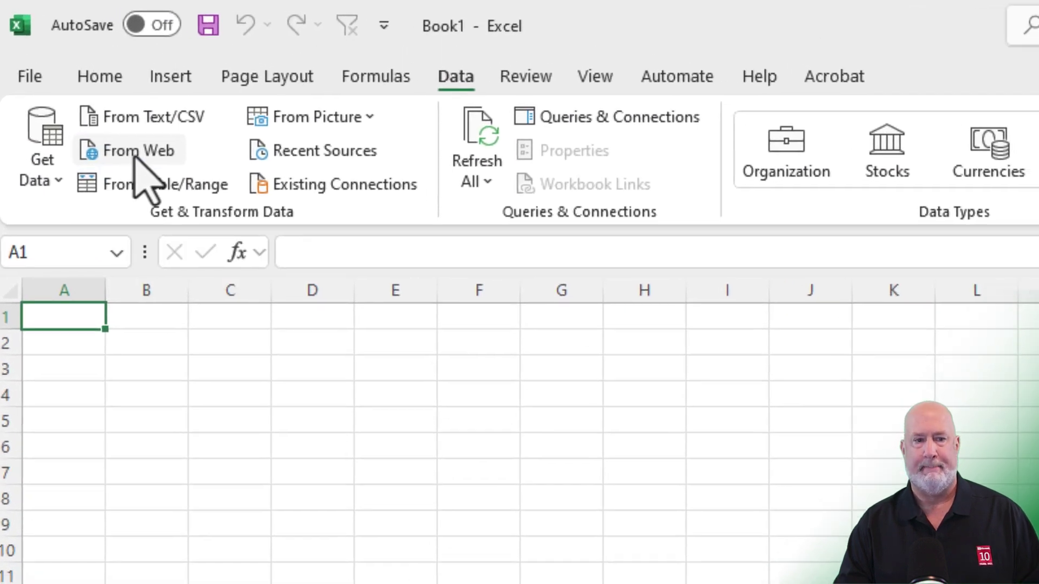
{"action": "left_click", "coordinate": [145, 162]}
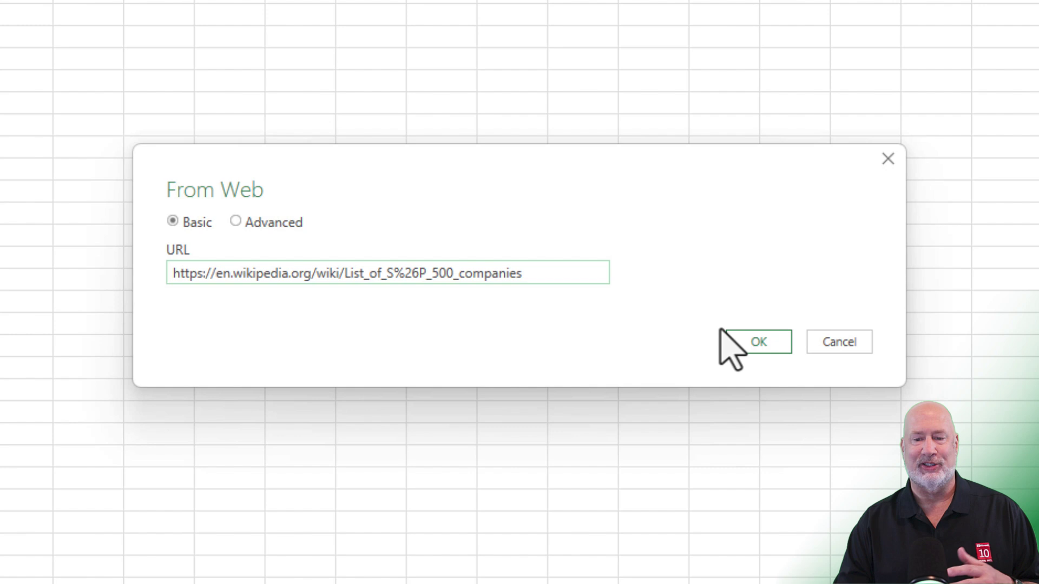
{"action": "left_click", "coordinate": [757, 342]}
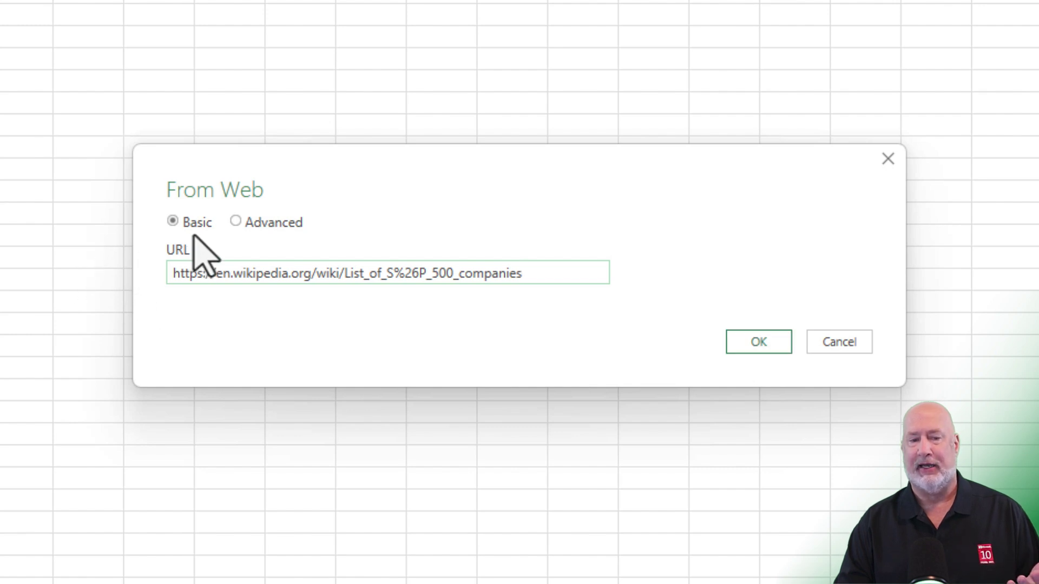
- Fetch the page's tables, preview Tables 1–4, and settle on Table 1, the S&P 500 list
{"action": "left_click", "coordinate": [740, 343]}
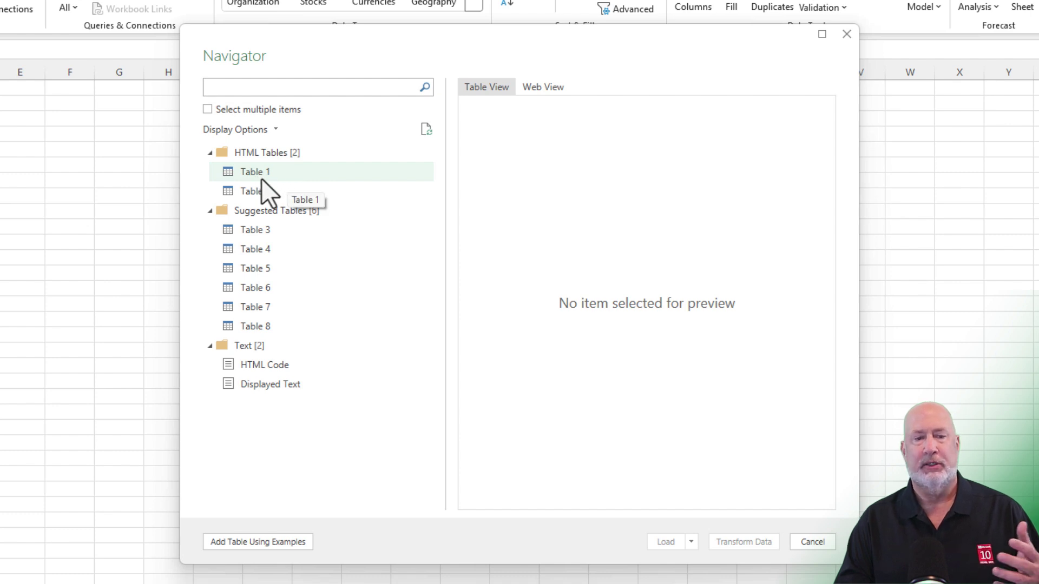
{"action": "left_click", "coordinate": [251, 174]}
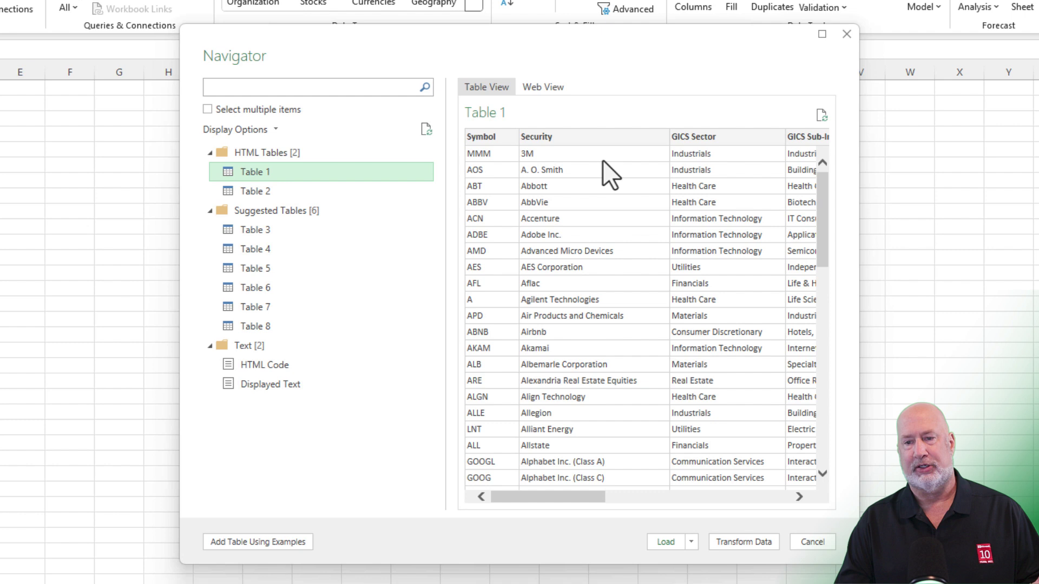
{"action": "left_click", "coordinate": [265, 193]}
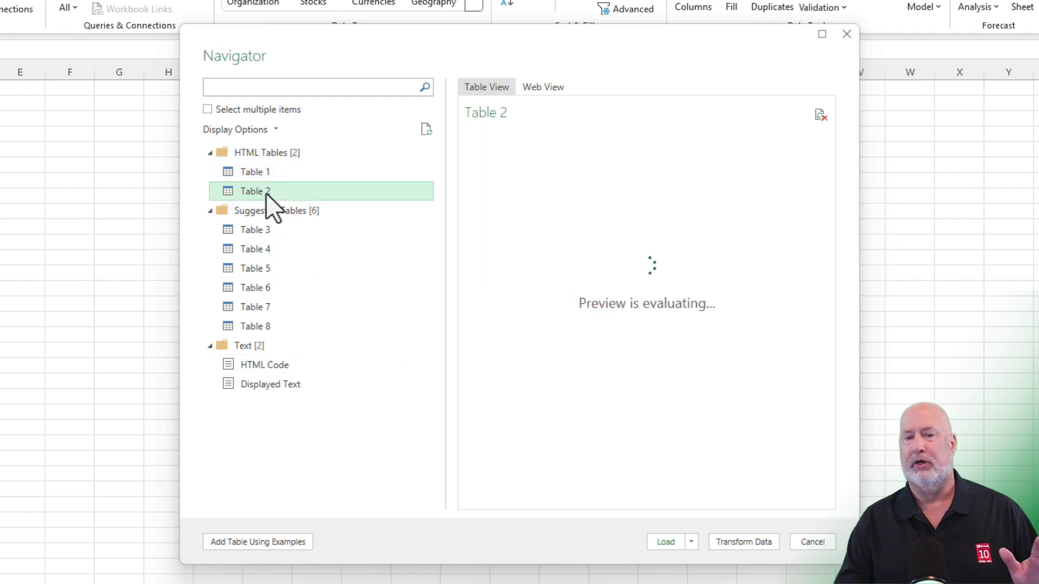
{"action": "left_click", "coordinate": [262, 235]}
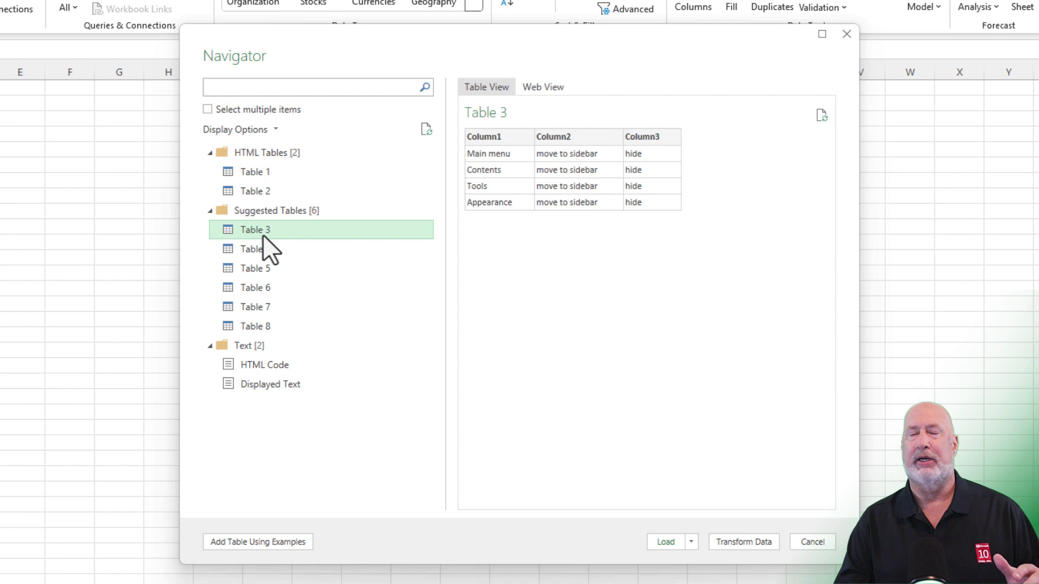
{"action": "left_click", "coordinate": [261, 254]}
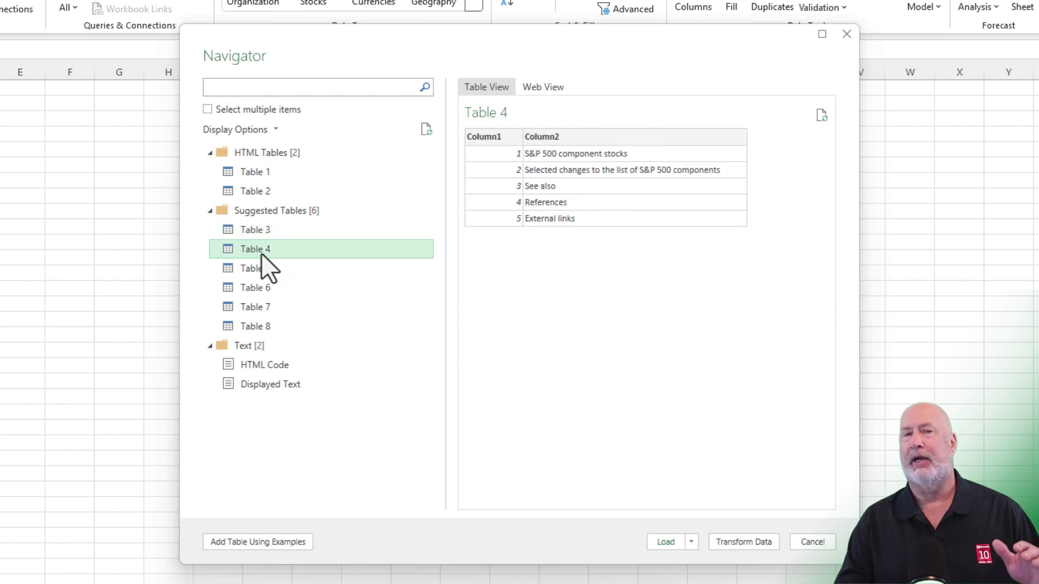
{"action": "left_click", "coordinate": [256, 177]}
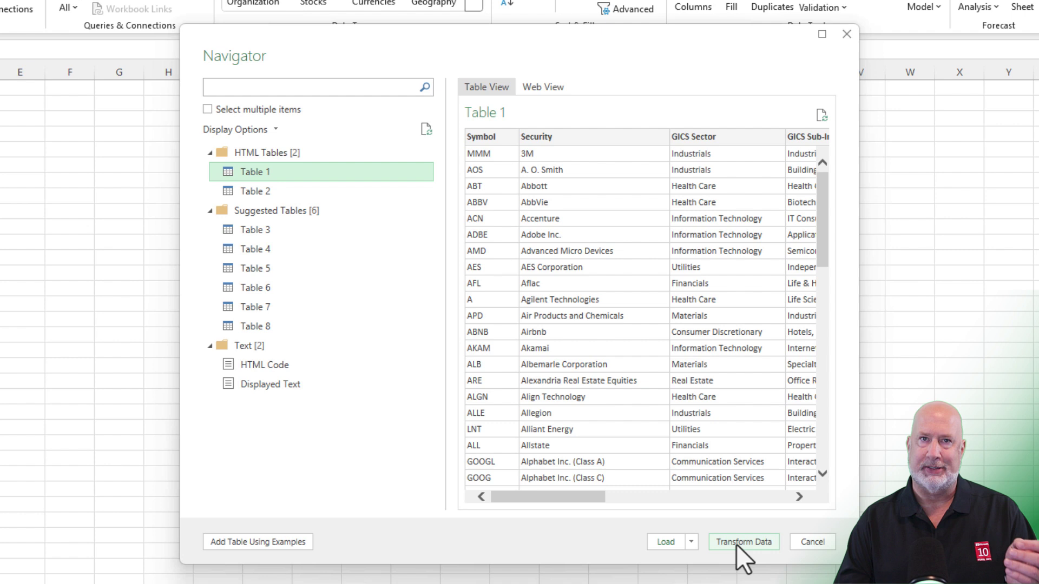
- Load Table 1's 503 S&P 500 rows onto a new sheet and select a cell in it
{"action": "left_click", "coordinate": [667, 544]}
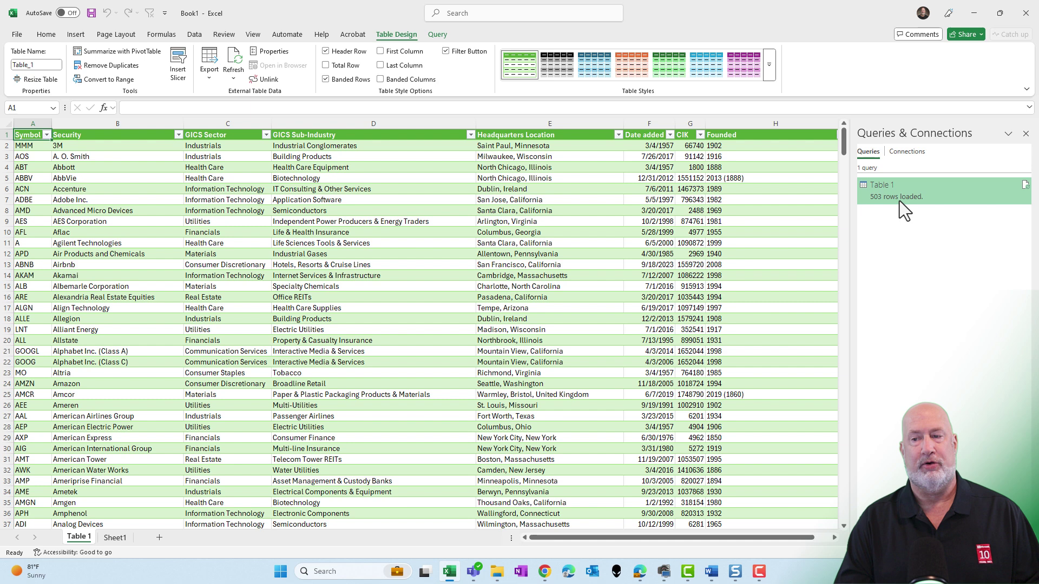
{"action": "mouse_move", "coordinate": [893, 190]}
{"action": "left_click", "coordinate": [142, 179]}
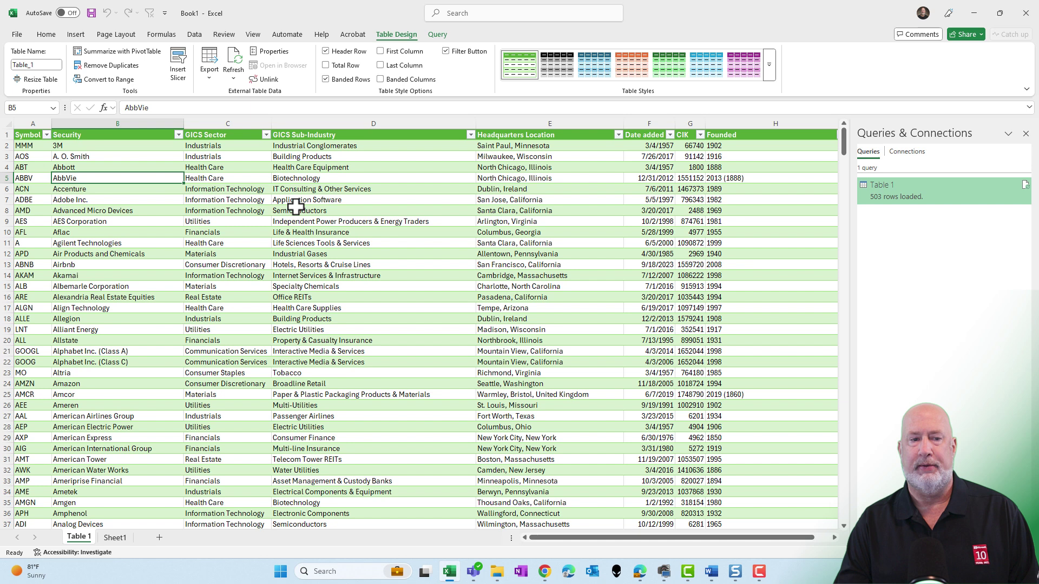
{"action": "key", "text": "alt+Tab"}
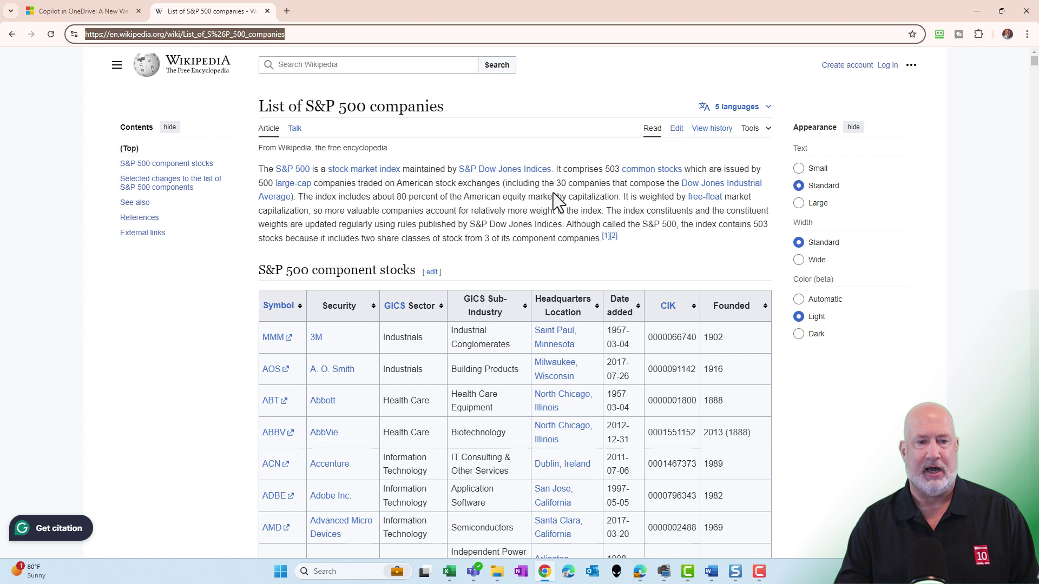
{"action": "key", "text": "alt+Tab"}
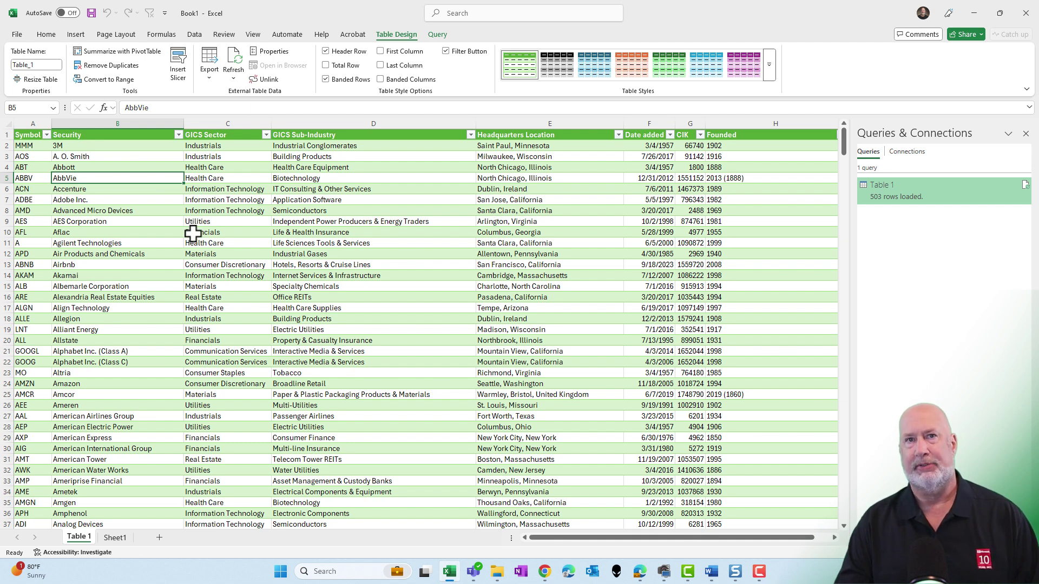
- Copy the Symbol column into a new Sheet2
{"action": "left_click", "coordinate": [32, 122]}
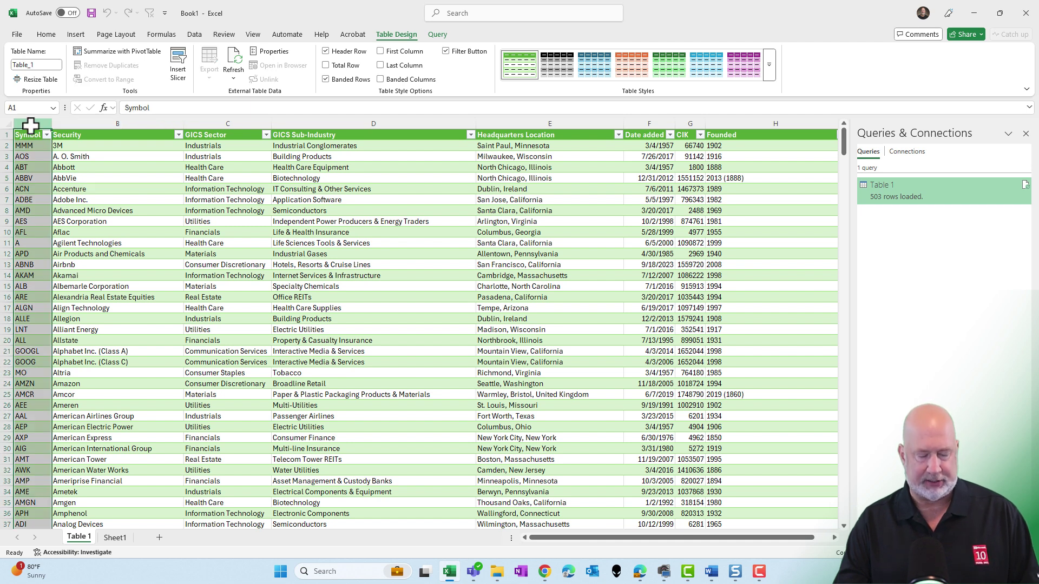
{"action": "key", "text": "ctrl+c"}
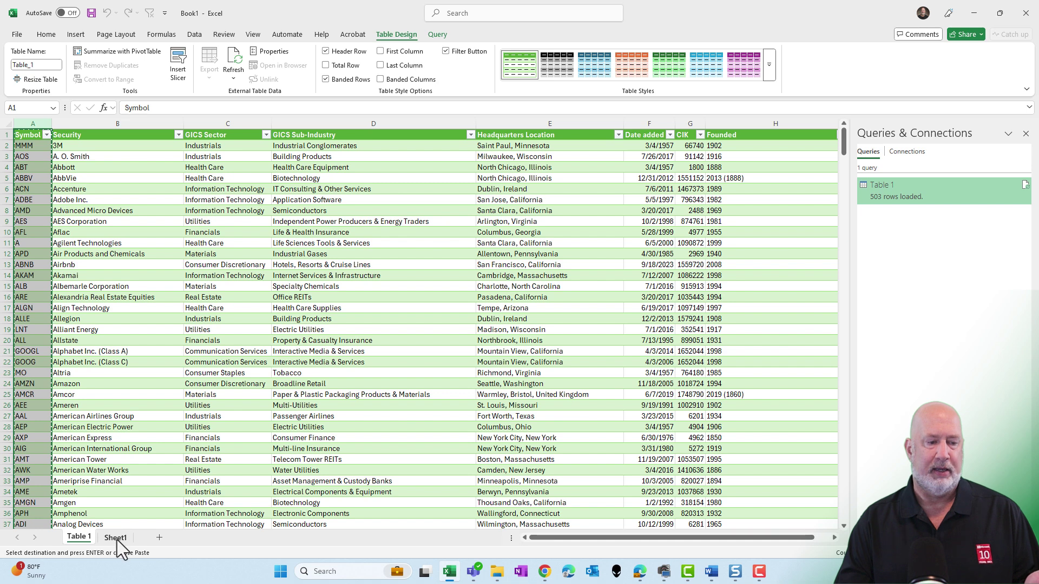
{"action": "left_click", "coordinate": [158, 538]}
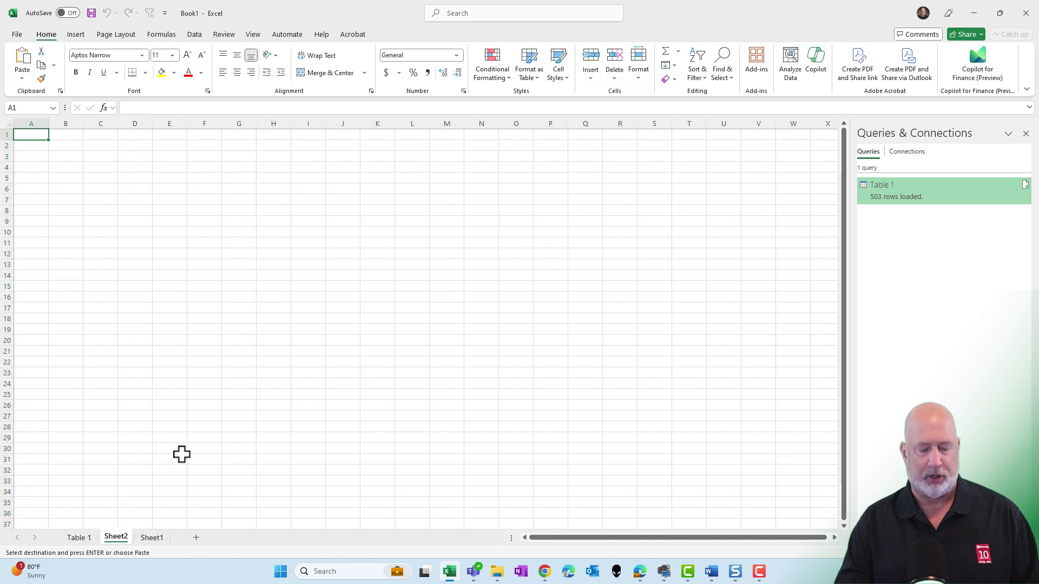
{"action": "key", "text": "ctrl+v"}
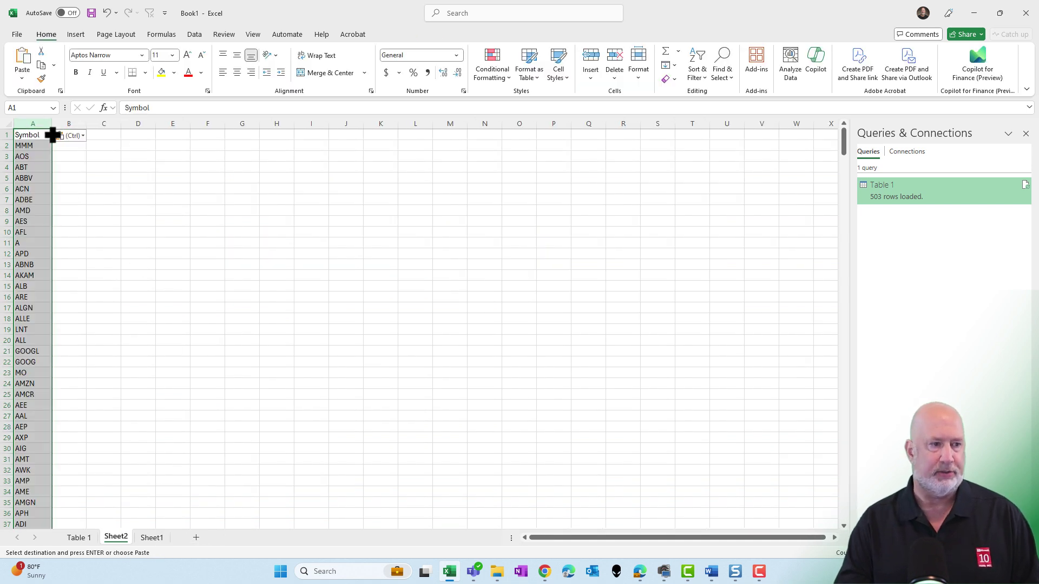
- Autofit column A, bold the Symbol header, and format A1:A504 as a table
{"action": "double_click", "coordinate": [51, 124]}
{"action": "left_click", "coordinate": [46, 136]}
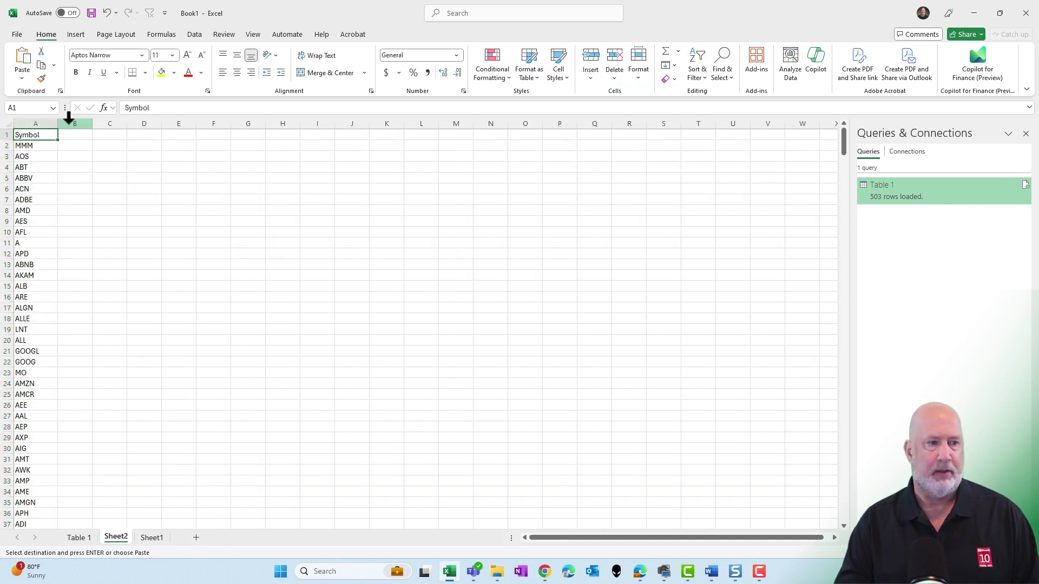
{"action": "left_click", "coordinate": [76, 73]}
{"action": "left_click", "coordinate": [44, 151]}
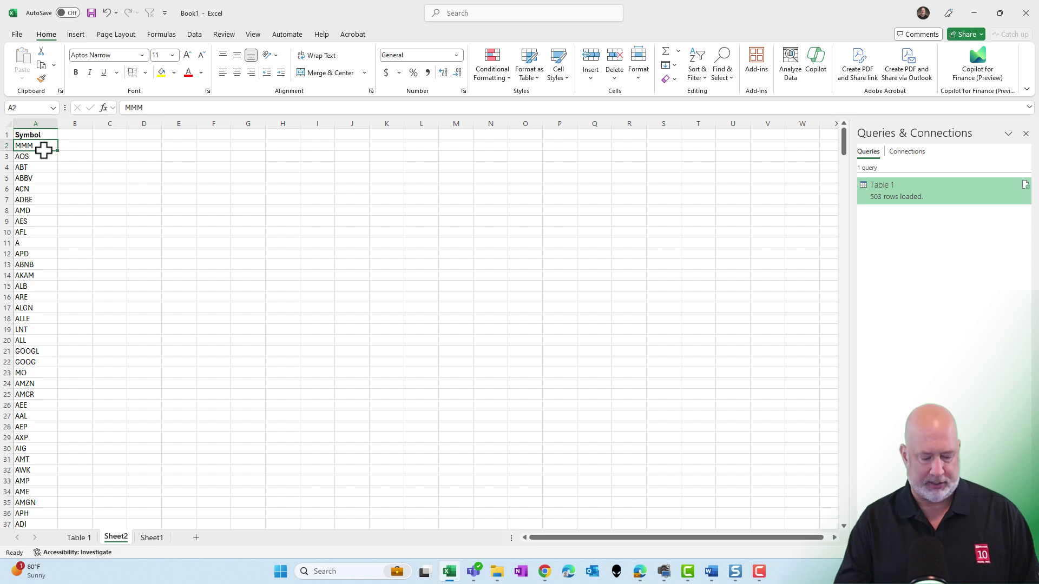
{"action": "key", "text": "ctrl+t"}
{"action": "key", "text": "Return"}
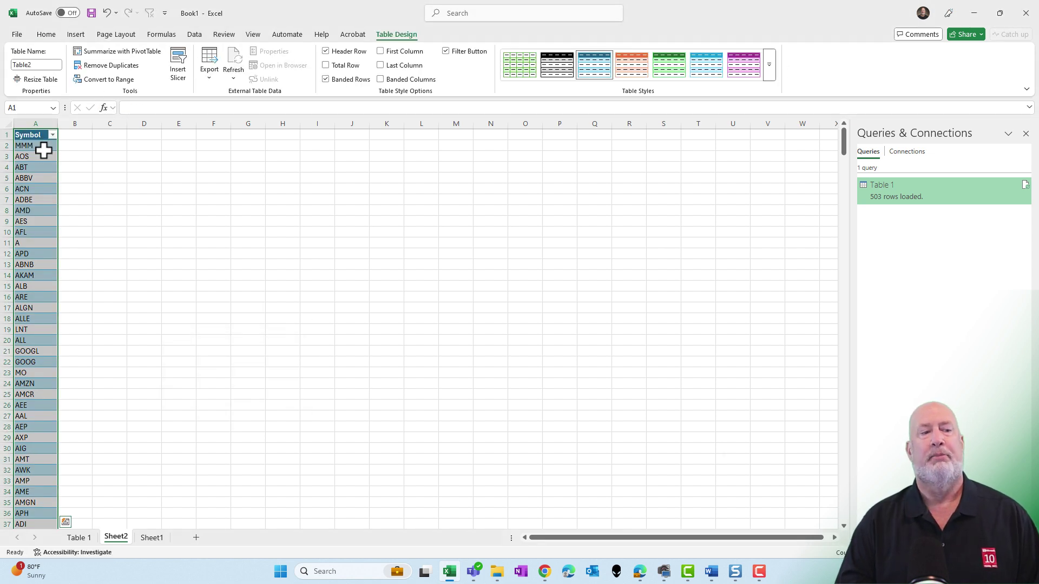
- Convert the tickers from A2 down to the Stocks data type
{"action": "left_click", "coordinate": [43, 151]}
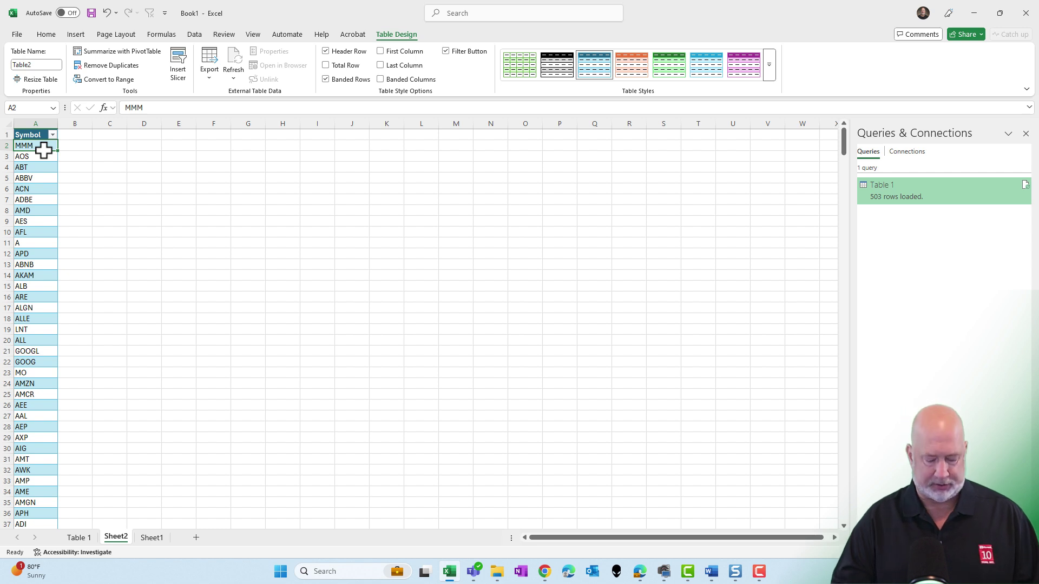
{"action": "key", "text": "ctrl+shift+Down"}
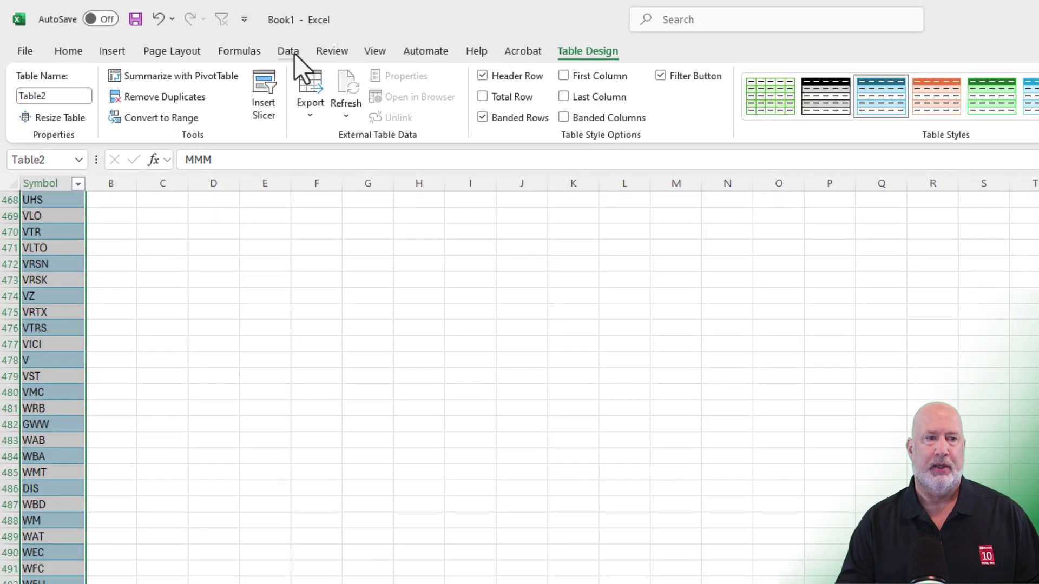
{"action": "left_click", "coordinate": [195, 35]}
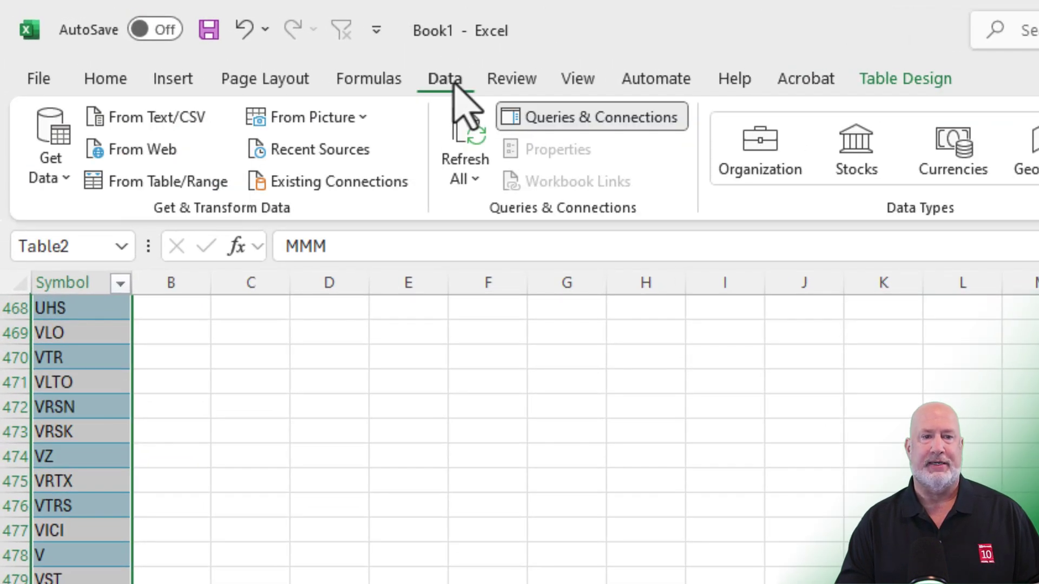
{"action": "left_click", "coordinate": [860, 166]}
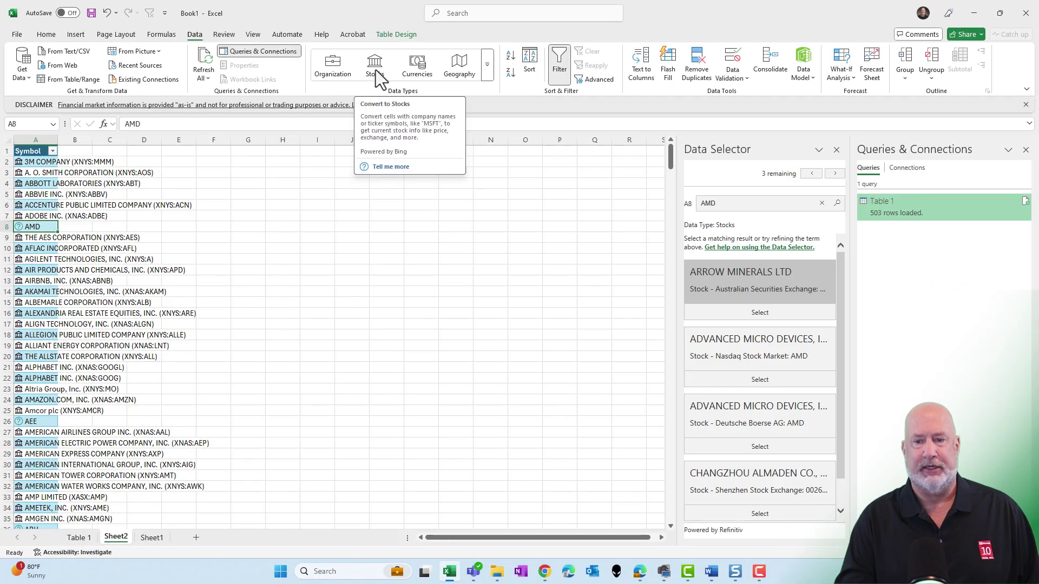
- Close the Queries & Connections panel and widen column A for the company names
{"action": "left_click", "coordinate": [1026, 151]}
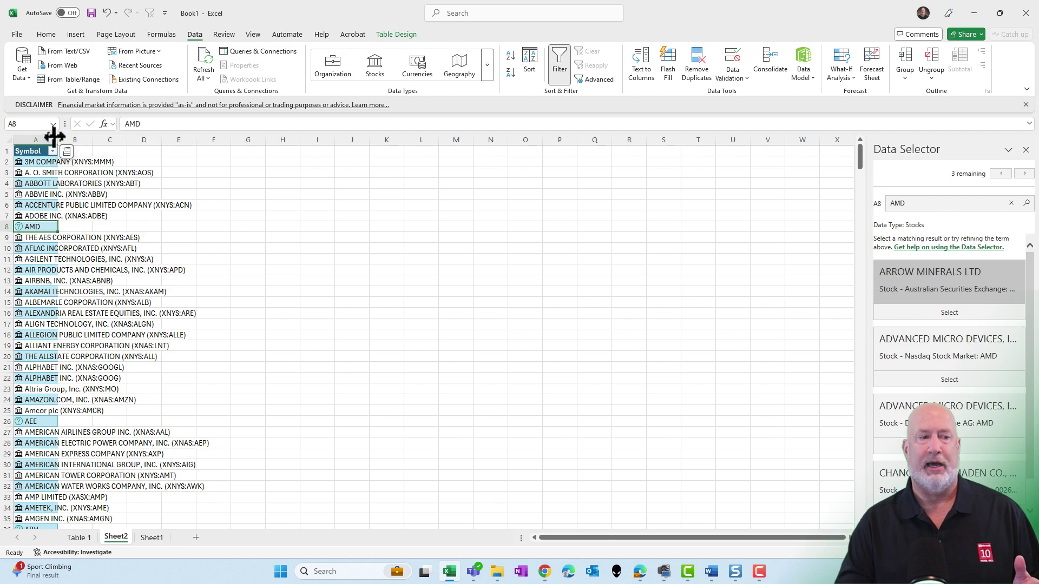
{"action": "left_click_drag", "start_coordinate": [55, 139], "coordinate": [194, 141]}
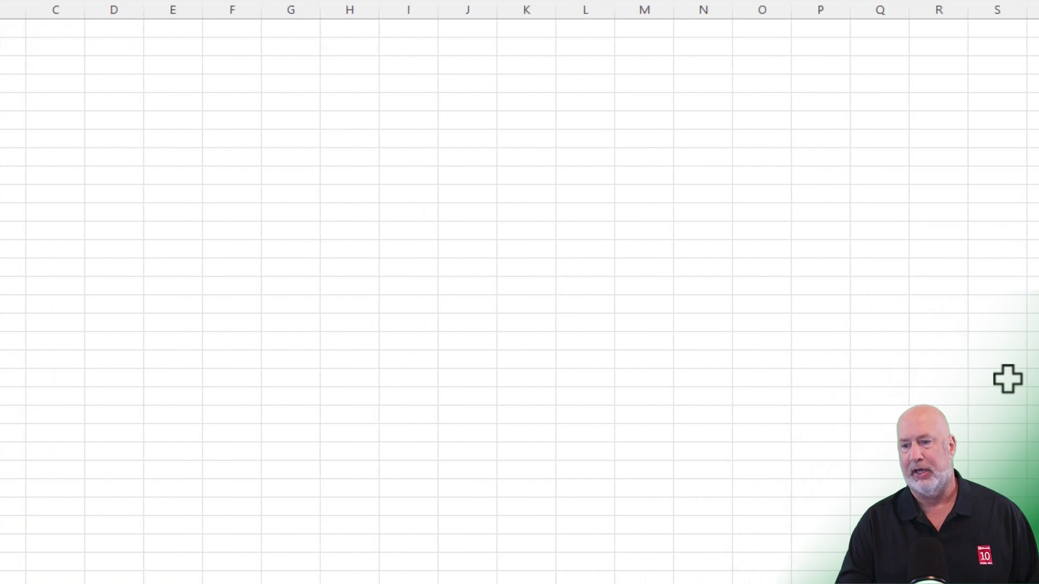
{"action": "mouse_move", "coordinate": [861, 268]}
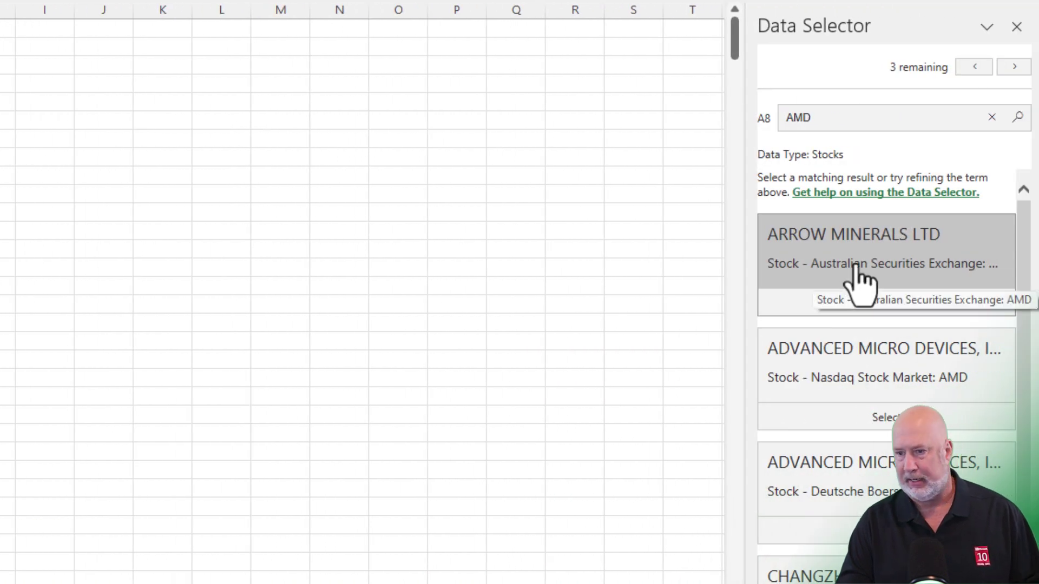
{"action": "scroll", "coordinate": [868, 314], "scroll_direction": "down", "scroll_amount": 1}
- Match AMD to Advanced Micro Devices on Nasdaq, then scroll down the converted list
{"action": "left_click", "coordinate": [887, 364]}
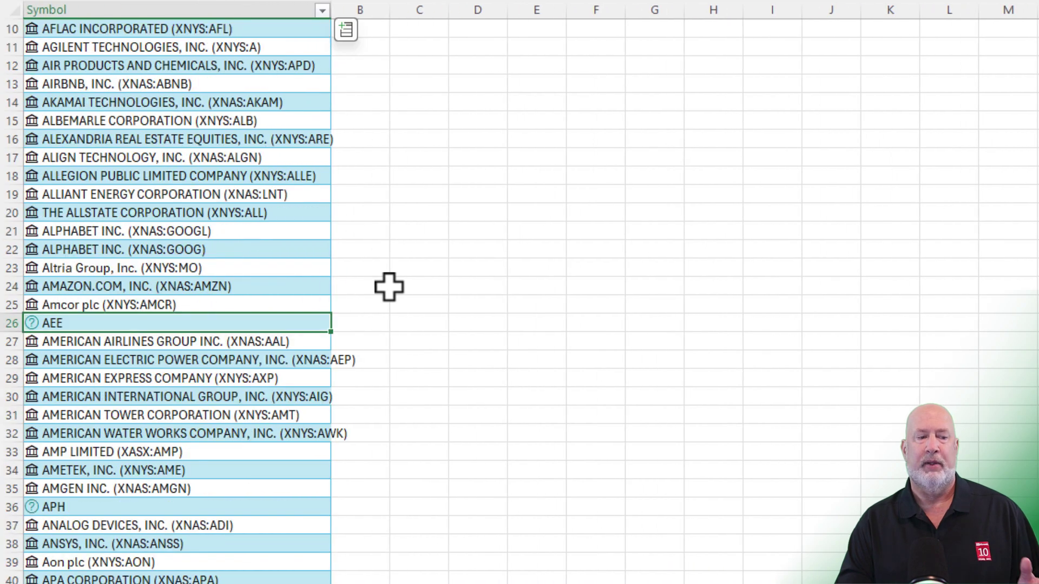
{"action": "scroll", "coordinate": [445, 284], "scroll_direction": "down", "scroll_amount": 2}
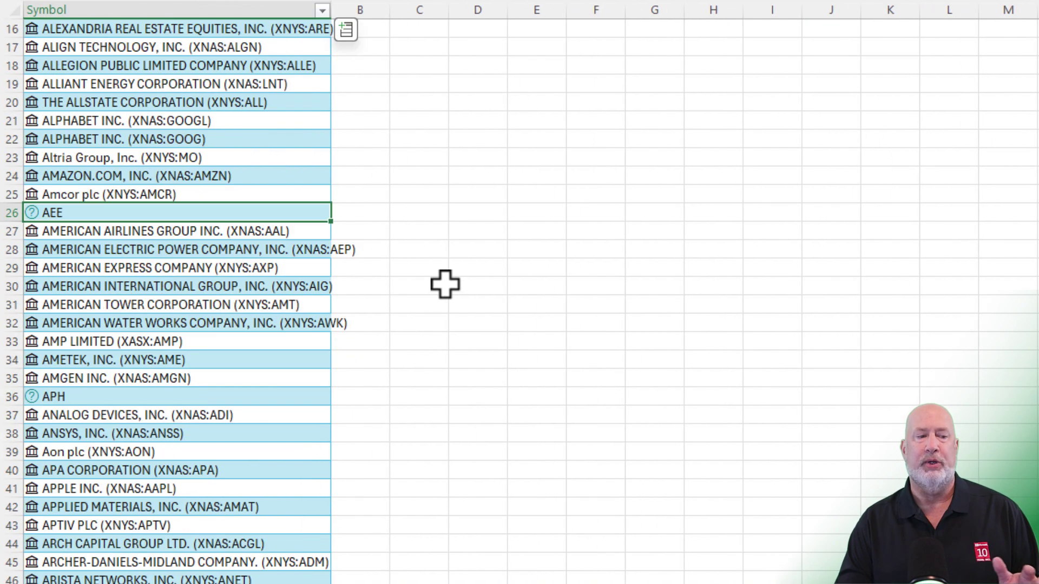
{"action": "scroll", "coordinate": [445, 284], "scroll_direction": "down", "scroll_amount": 1}
{"action": "scroll", "coordinate": [445, 285], "scroll_direction": "down", "scroll_amount": 4}
{"action": "scroll", "coordinate": [445, 284], "scroll_direction": "down", "scroll_amount": 1}
{"action": "scroll", "coordinate": [445, 284], "scroll_direction": "down", "scroll_amount": 3}
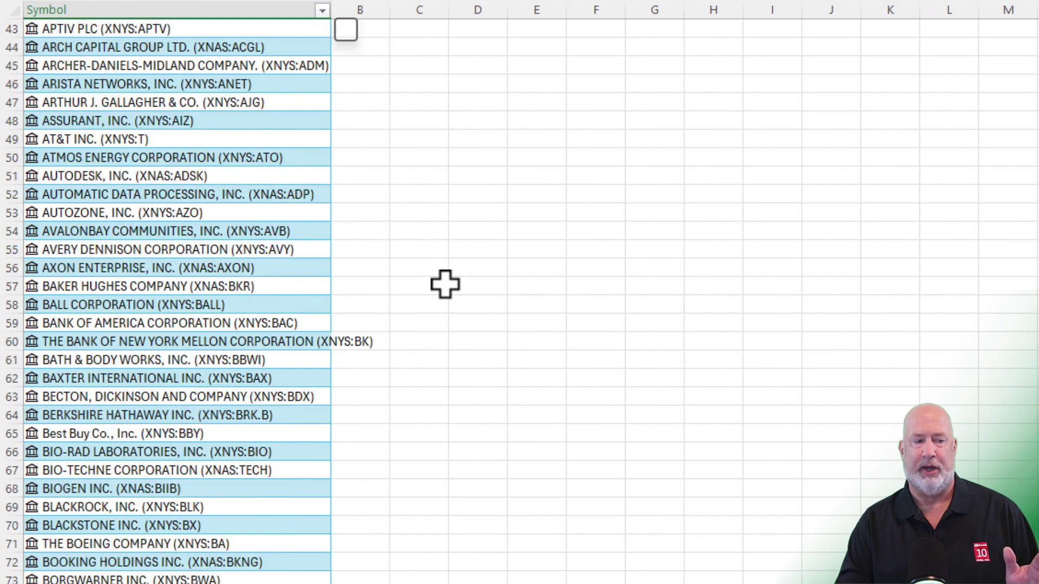
{"action": "scroll", "coordinate": [444, 284], "scroll_direction": "down", "scroll_amount": 6}
{"action": "scroll", "coordinate": [445, 285], "scroll_direction": "down", "scroll_amount": 3}
{"action": "scroll", "coordinate": [445, 284], "scroll_direction": "down", "scroll_amount": 4}
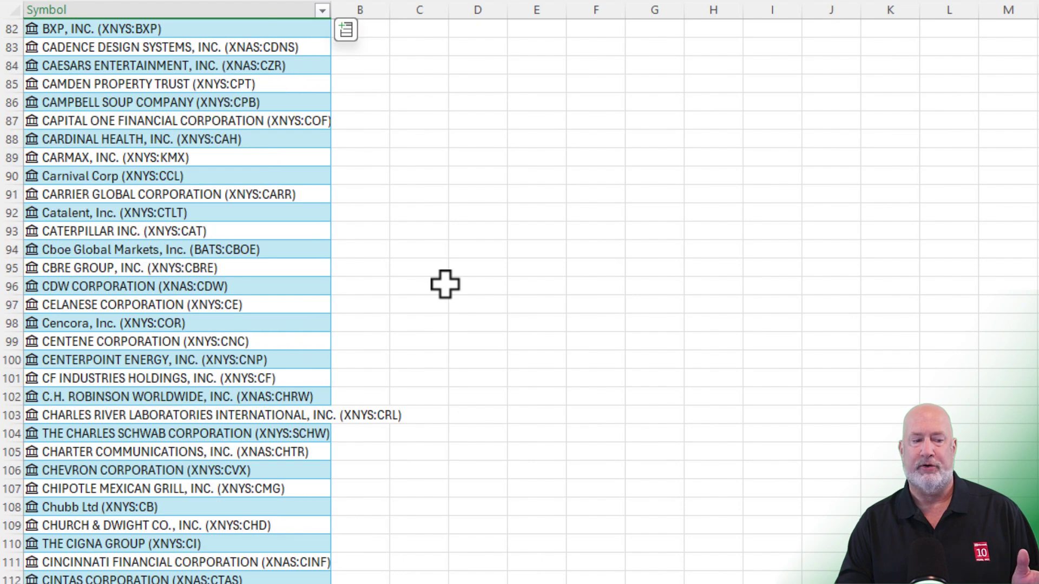
{"action": "scroll", "coordinate": [444, 285], "scroll_direction": "down", "scroll_amount": 6}
{"action": "scroll", "coordinate": [444, 284], "scroll_direction": "down", "scroll_amount": 3}
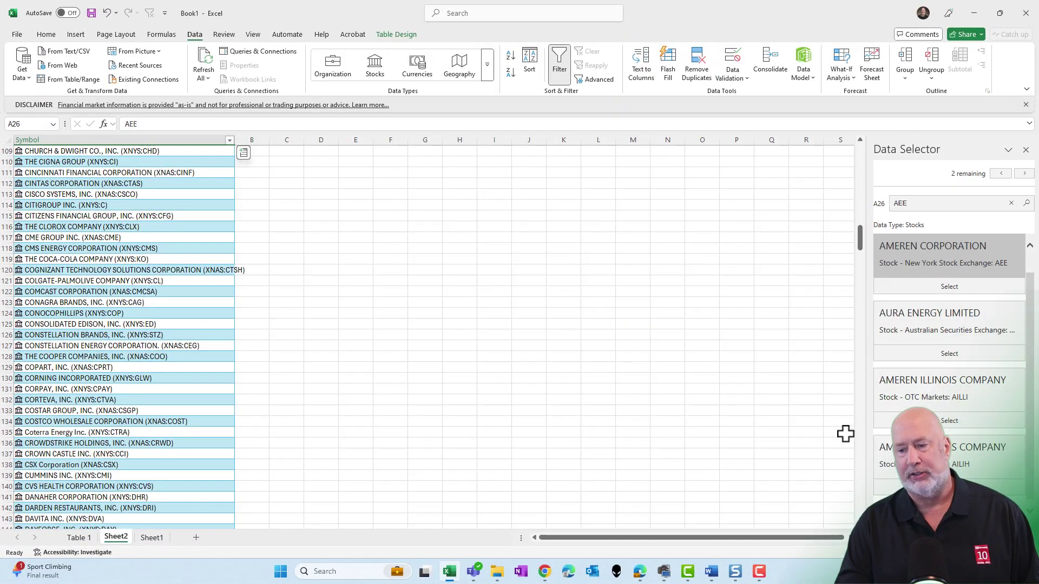
{"action": "scroll", "coordinate": [427, 331], "scroll_direction": "up", "scroll_amount": 2}
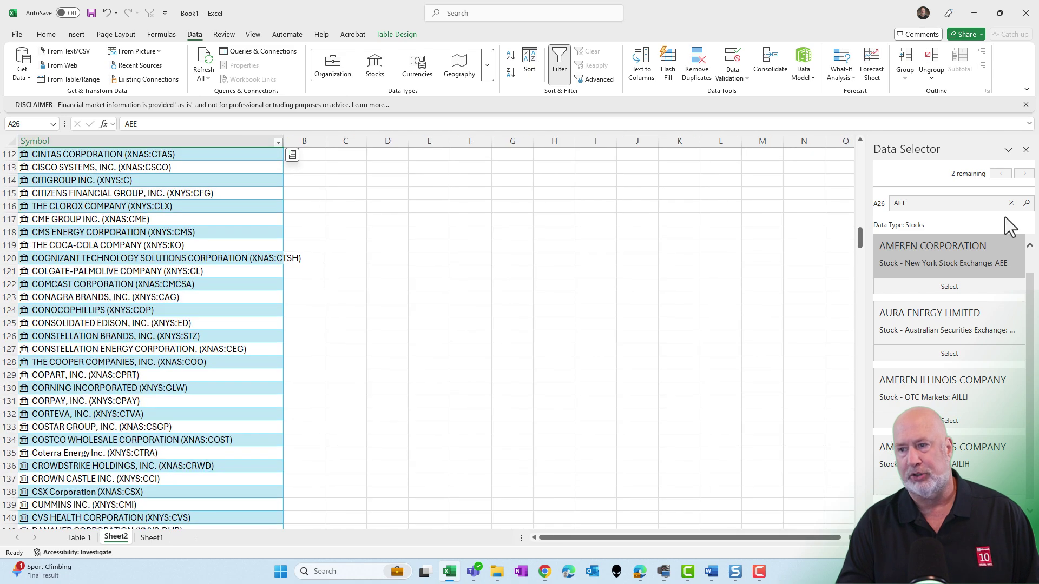
- Close the Data Selector and scroll back to the top of the list
{"action": "left_click", "coordinate": [1026, 150]}
{"action": "scroll", "coordinate": [214, 215], "scroll_direction": "up", "scroll_amount": 2}
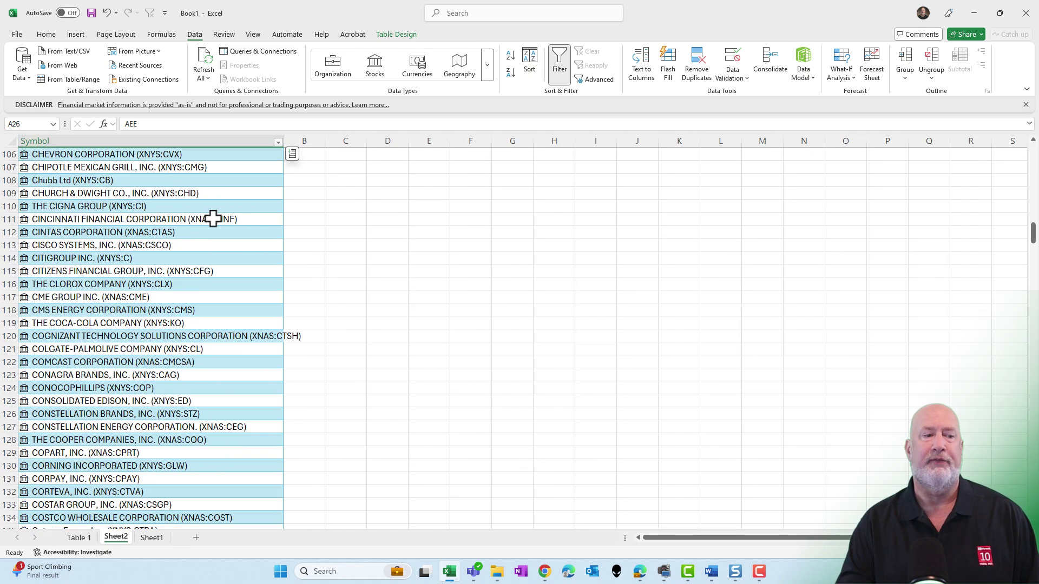
{"action": "scroll", "coordinate": [214, 215], "scroll_direction": "up", "scroll_amount": 10}
{"action": "scroll", "coordinate": [214, 218], "scroll_direction": "up", "scroll_amount": 8}
{"action": "scroll", "coordinate": [213, 218], "scroll_direction": "up", "scroll_amount": 1}
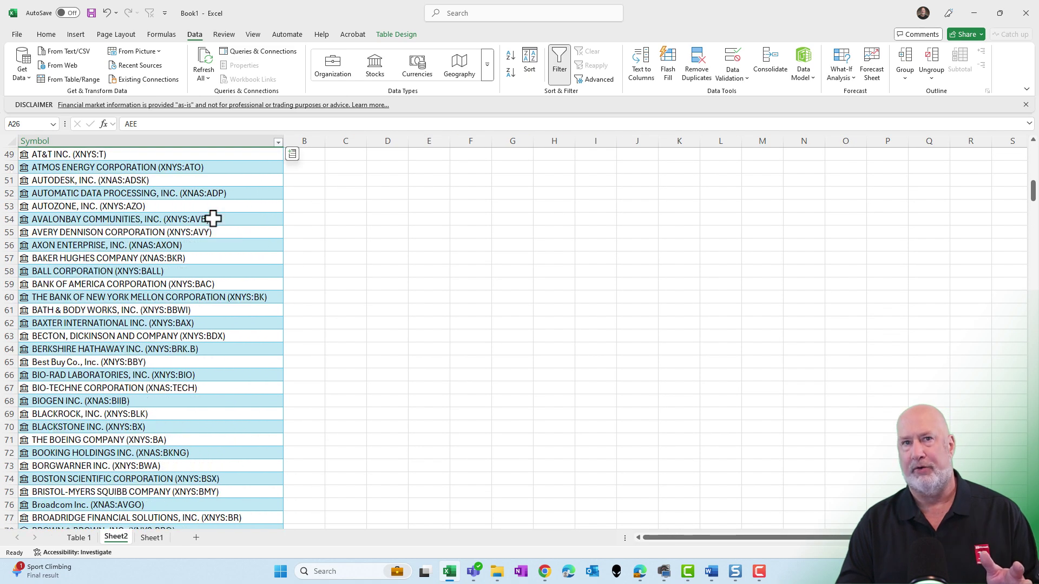
{"action": "scroll", "coordinate": [213, 218], "scroll_direction": "up", "scroll_amount": 7}
{"action": "scroll", "coordinate": [211, 219], "scroll_direction": "up", "scroll_amount": 1}
{"action": "scroll", "coordinate": [206, 221], "scroll_direction": "up", "scroll_amount": 2}
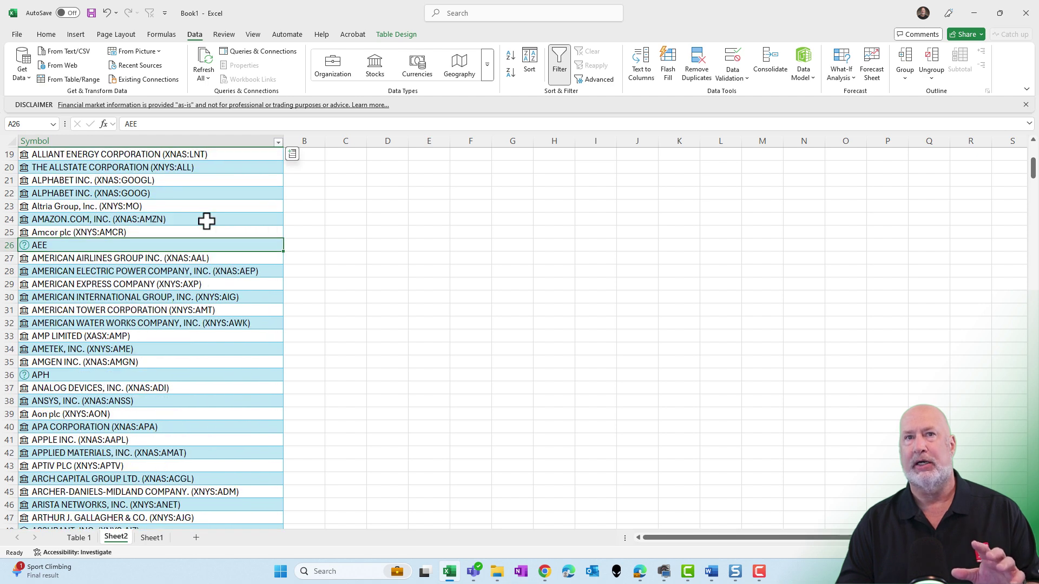
{"action": "scroll", "coordinate": [184, 231], "scroll_direction": "up", "scroll_amount": 6}
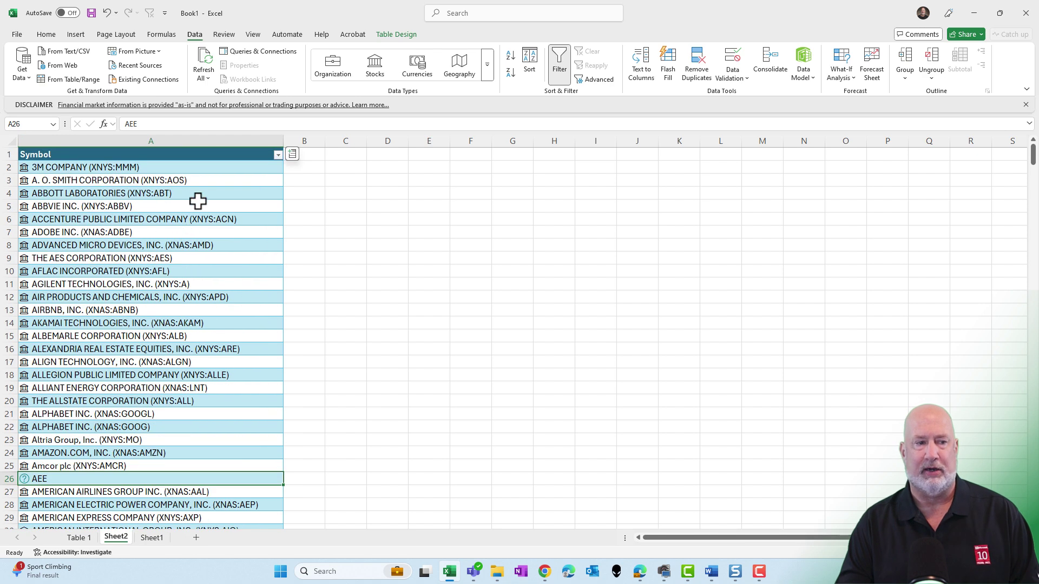
- Search for 'goog' to confirm GOOGL in row 21 and GOOG in row 22
{"action": "left_click", "coordinate": [209, 158]}
{"action": "key", "text": "ctrl+f"}
{"action": "type", "text": "goog"}
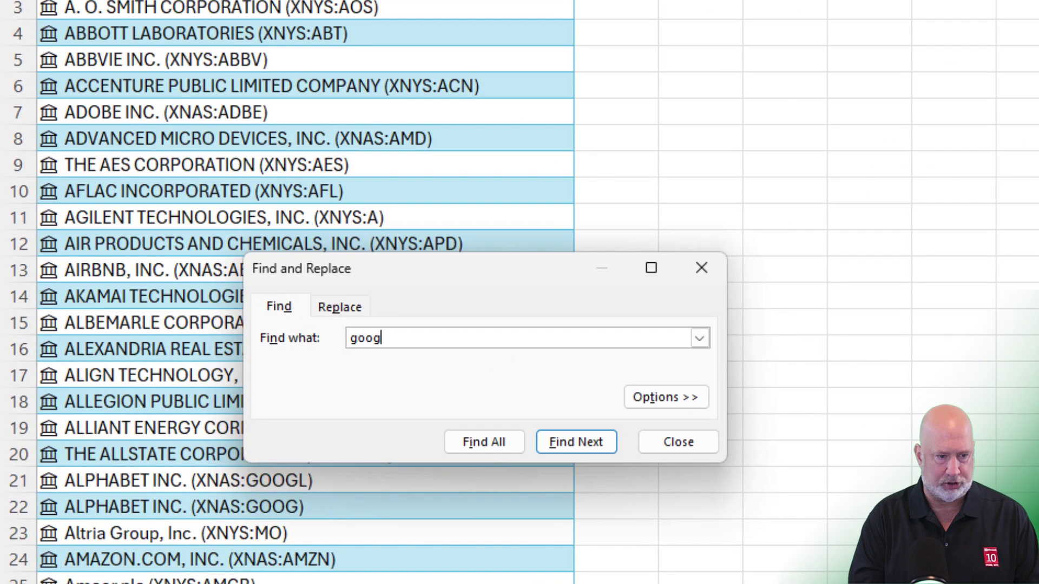
{"action": "key", "text": "Return"}
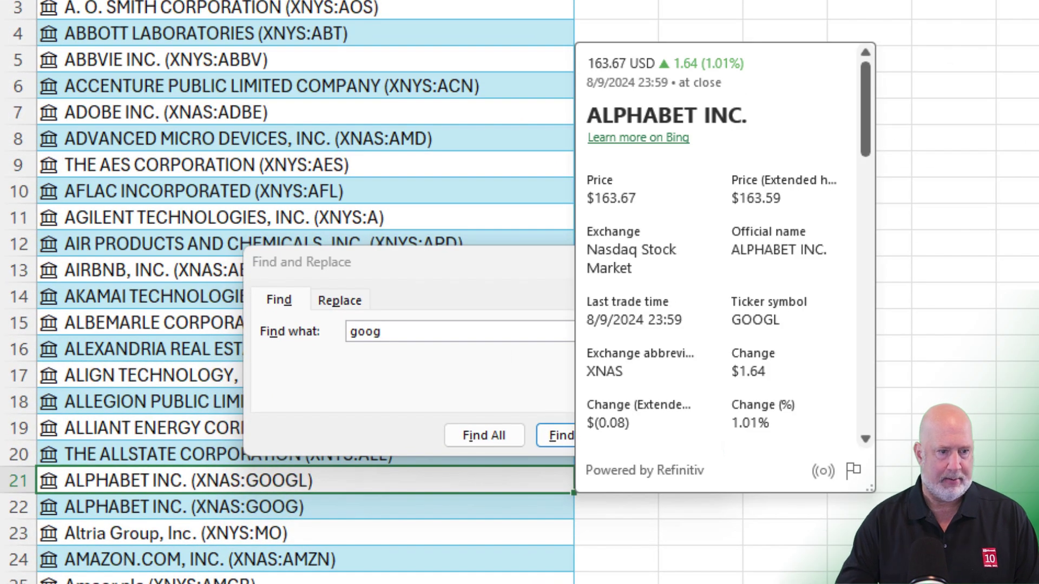
{"action": "left_click", "coordinate": [561, 437]}
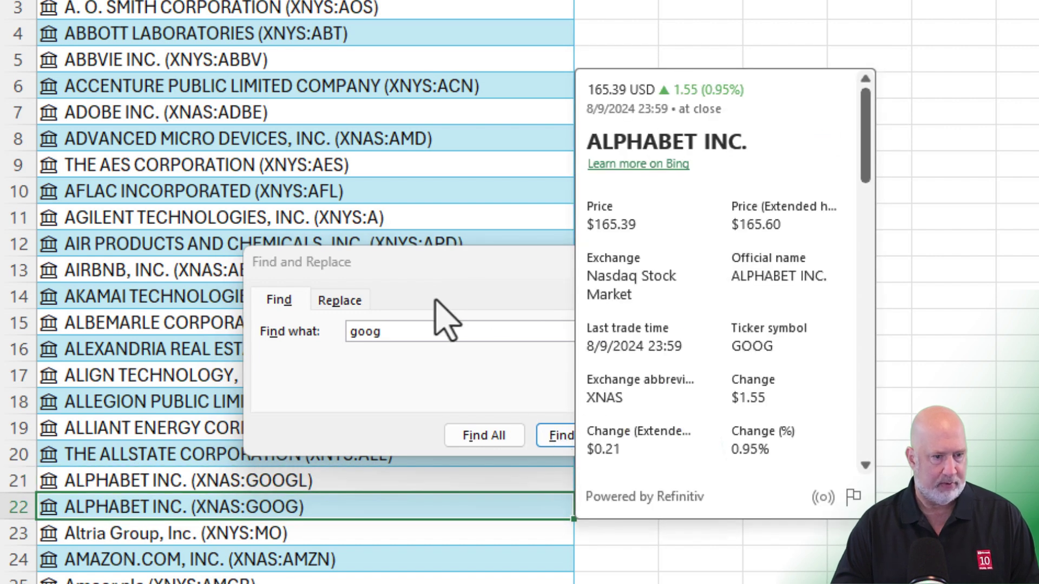
{"action": "left_click", "coordinate": [433, 279]}
{"action": "left_click_drag", "start_coordinate": [422, 259], "coordinate": [354, 152]}
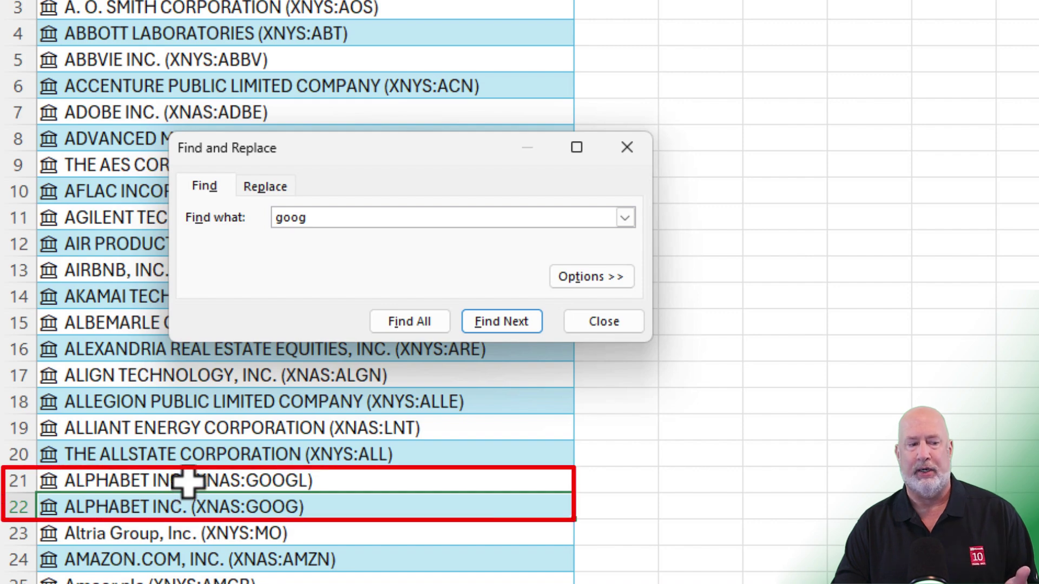
{"action": "left_click", "coordinate": [610, 327]}
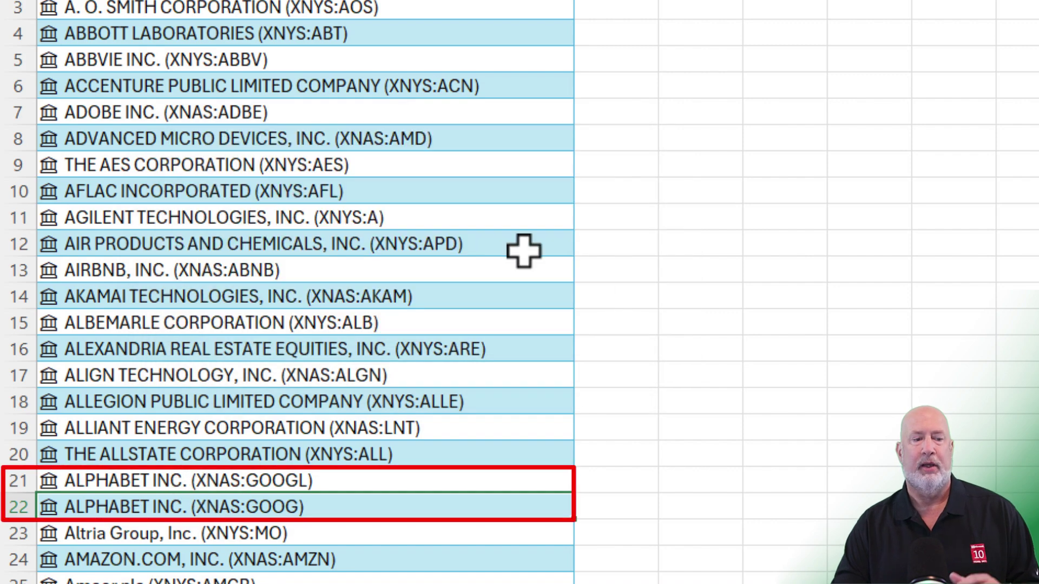
{"action": "scroll", "coordinate": [523, 251], "scroll_direction": "down", "scroll_amount": 6}
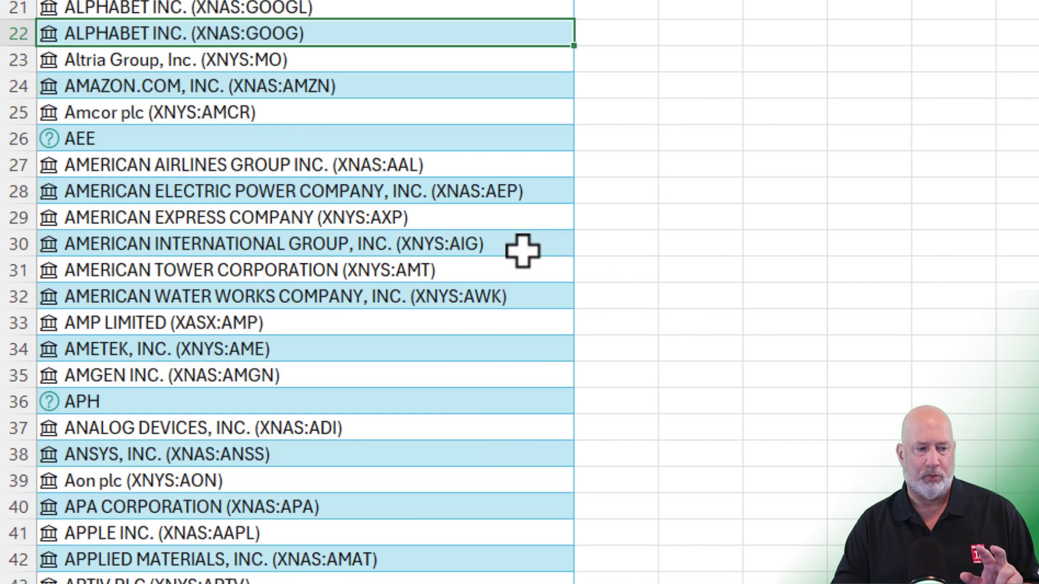
{"action": "scroll", "coordinate": [523, 250], "scroll_direction": "down", "scroll_amount": 13}
{"action": "scroll", "coordinate": [523, 250], "scroll_direction": "down", "scroll_amount": 13}
{"action": "scroll", "coordinate": [446, 199], "scroll_direction": "down", "scroll_amount": 17}
{"action": "scroll", "coordinate": [568, 160], "scroll_direction": "down", "scroll_amount": 17}
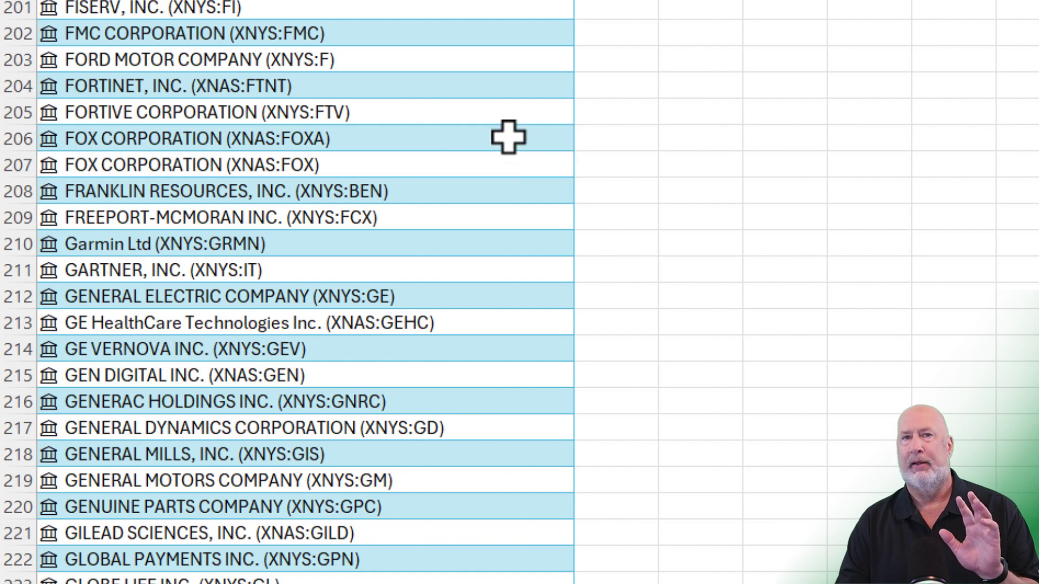
{"action": "scroll", "coordinate": [508, 137], "scroll_direction": "down", "scroll_amount": 1}
{"action": "scroll", "coordinate": [524, 139], "scroll_direction": "down", "scroll_amount": 20}
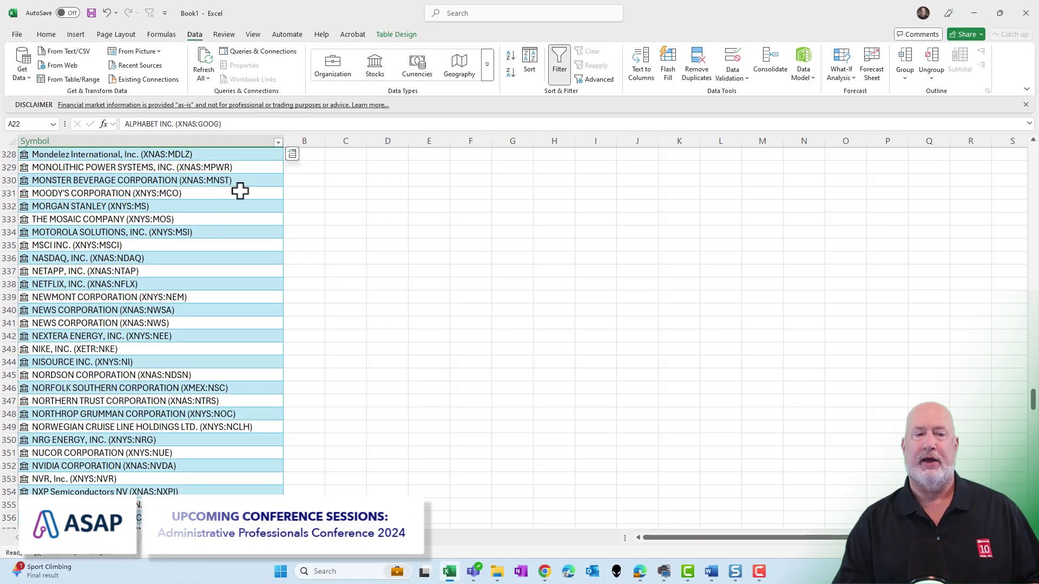
- Show the Stocks fields list (52 week high, Beta, Currency, Price) for a new table column
{"action": "left_click", "coordinate": [293, 155]}
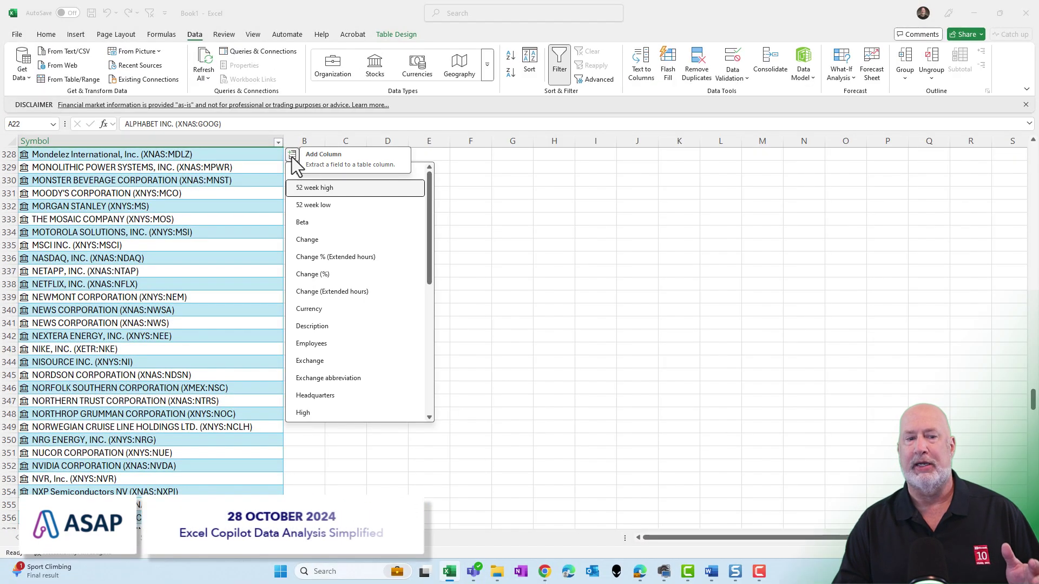